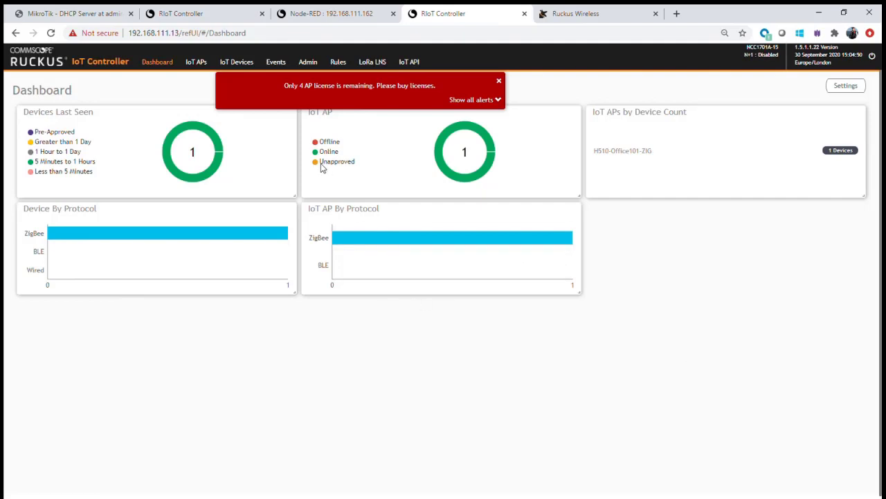
Step: Go from the dashboard to the Events log in the top navigation
{"action": "left_click", "coordinate": [281, 67]}
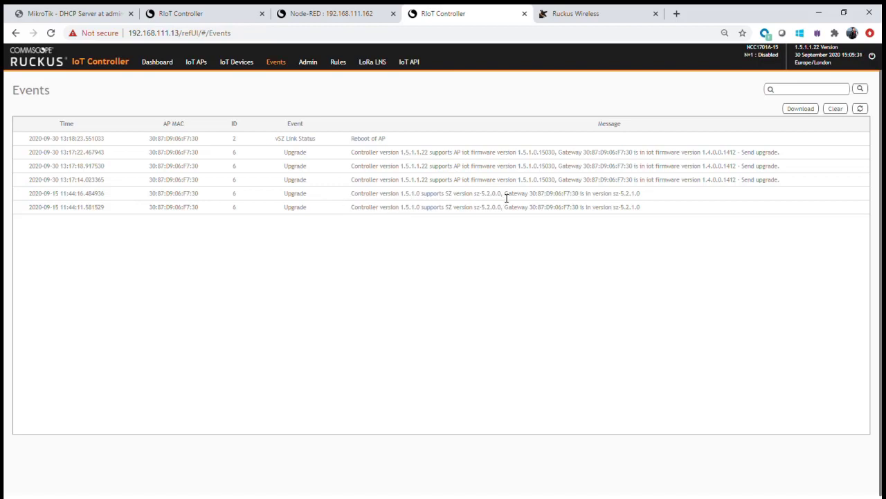
{"action": "left_click_drag", "start_coordinate": [501, 200], "coordinate": [479, 201]}
{"action": "left_click_drag", "start_coordinate": [642, 198], "coordinate": [620, 201]}
{"action": "left_click_drag", "start_coordinate": [59, 179], "coordinate": [105, 181]}
Step: Highlight row four's controller version 1.5.1.1.22 and its firmware upgrade message
{"action": "left_click_drag", "start_coordinate": [400, 182], "coordinate": [435, 185]}
{"action": "left_click_drag", "start_coordinate": [513, 182], "coordinate": [562, 182]}
{"action": "left_click_drag", "start_coordinate": [780, 181], "coordinate": [357, 185]}
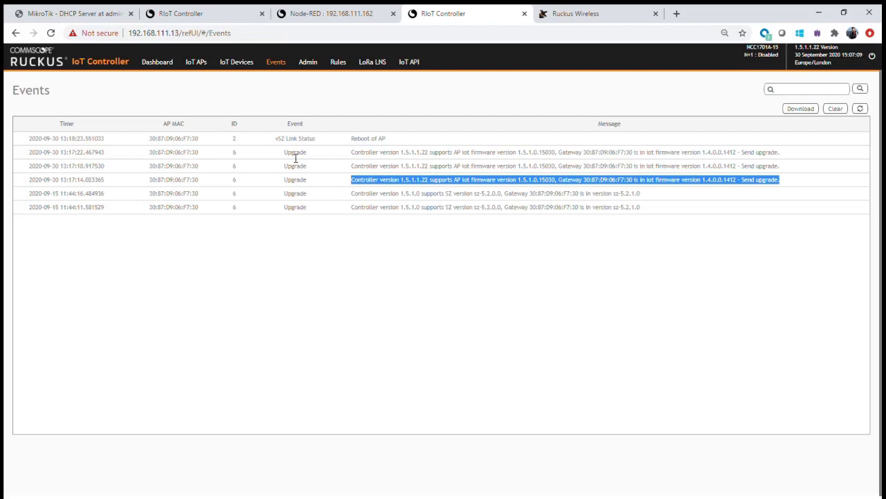
{"action": "left_click", "coordinate": [227, 158]}
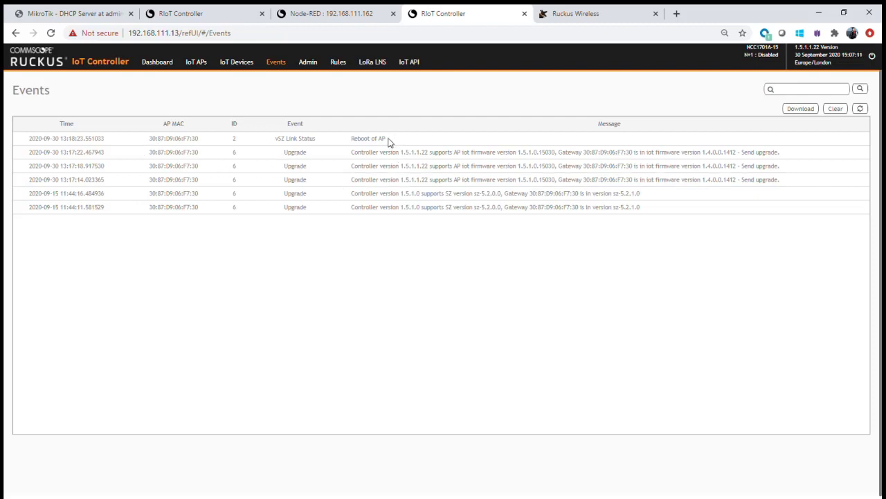
Step: Highlight the first event's Link Status and Reboot of AP text, then refresh the events
{"action": "left_click_drag", "start_coordinate": [390, 142], "coordinate": [145, 145]}
{"action": "left_click_drag", "start_coordinate": [316, 143], "coordinate": [279, 144]}
{"action": "left_click", "coordinate": [388, 142]}
{"action": "left_click_drag", "start_coordinate": [388, 142], "coordinate": [342, 140]}
{"action": "left_click", "coordinate": [861, 109]}
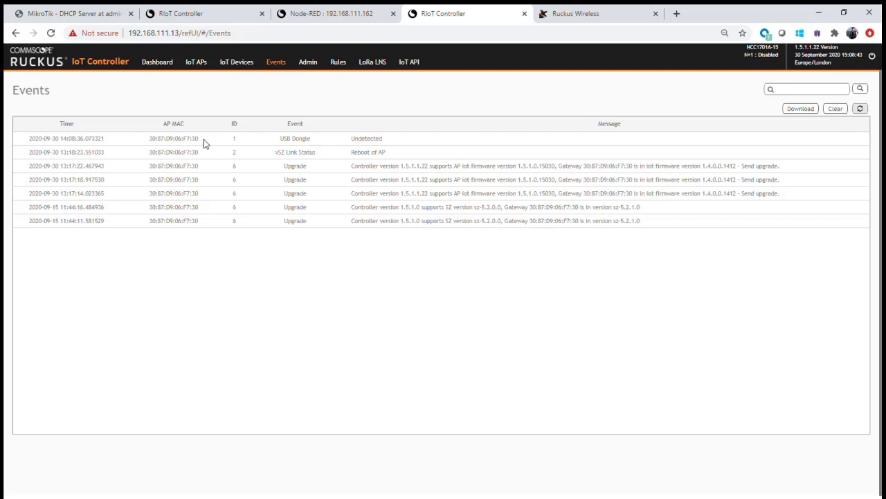
Step: Highlight the top event's MAC, USB Dongle name and Undetected message, then refresh for Detected
{"action": "left_click_drag", "start_coordinate": [204, 143], "coordinate": [147, 143]}
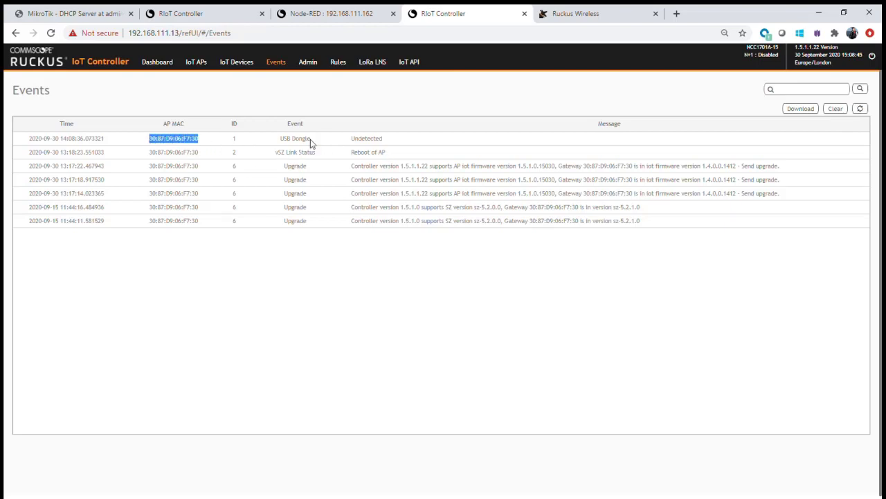
{"action": "left_click_drag", "start_coordinate": [311, 142], "coordinate": [279, 142]}
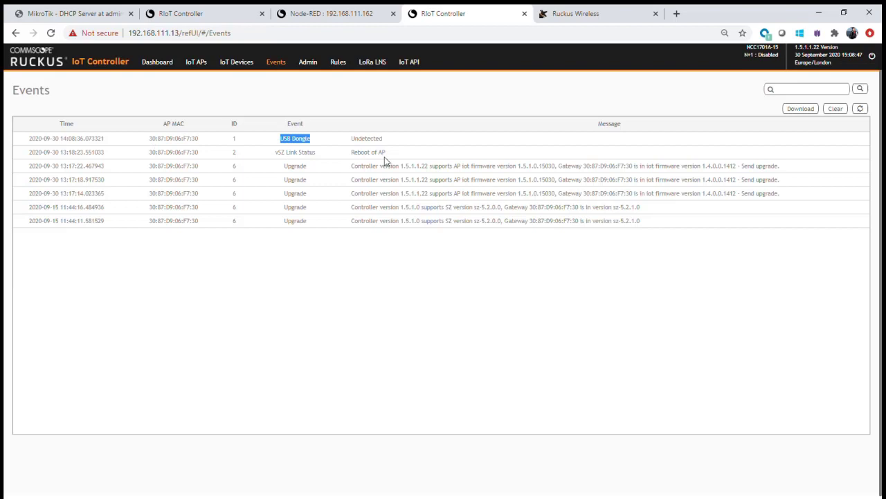
{"action": "left_click_drag", "start_coordinate": [388, 142], "coordinate": [358, 143]}
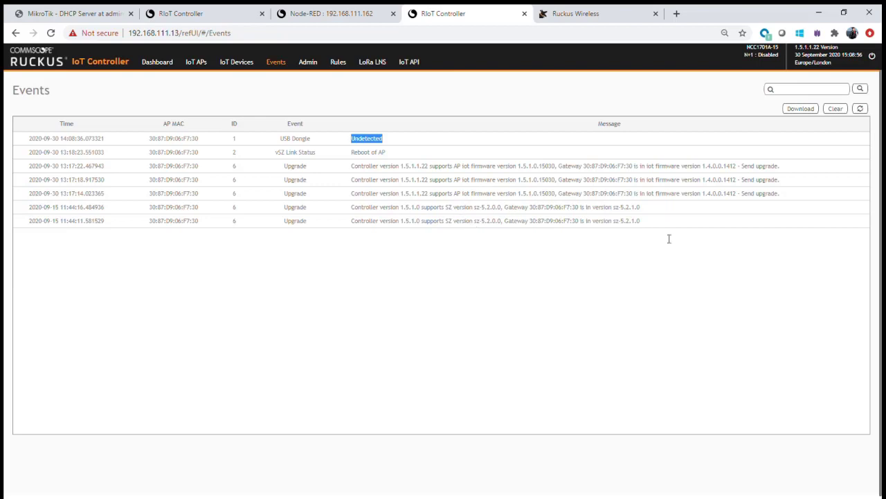
{"action": "left_click", "coordinate": [860, 109]}
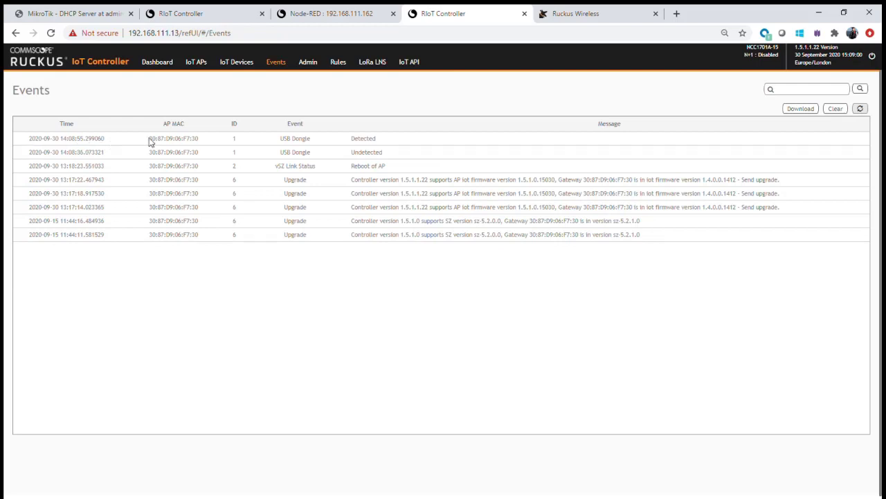
Step: Highlight the USB Dongle Detected row, deselect, and refresh to show Radio Message Delivery Failed events
{"action": "left_click_drag", "start_coordinate": [150, 139], "coordinate": [203, 144]}
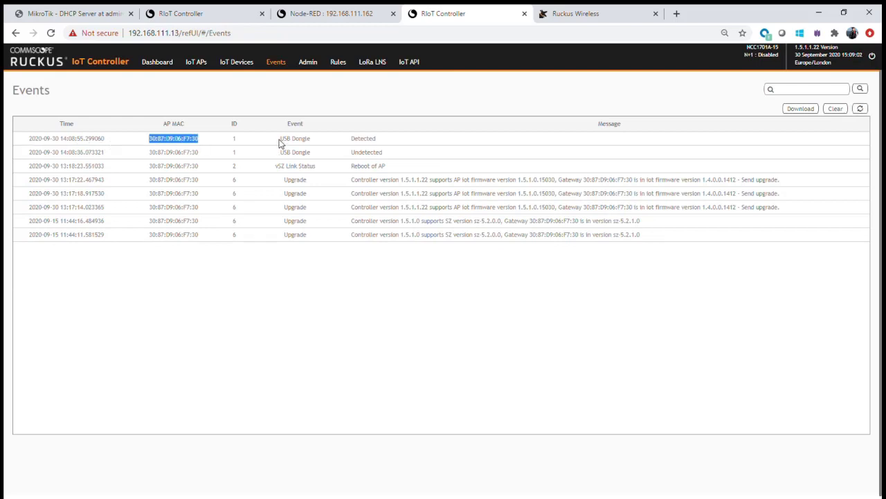
{"action": "left_click_drag", "start_coordinate": [284, 139], "coordinate": [318, 143]}
{"action": "left_click_drag", "start_coordinate": [380, 142], "coordinate": [352, 143]}
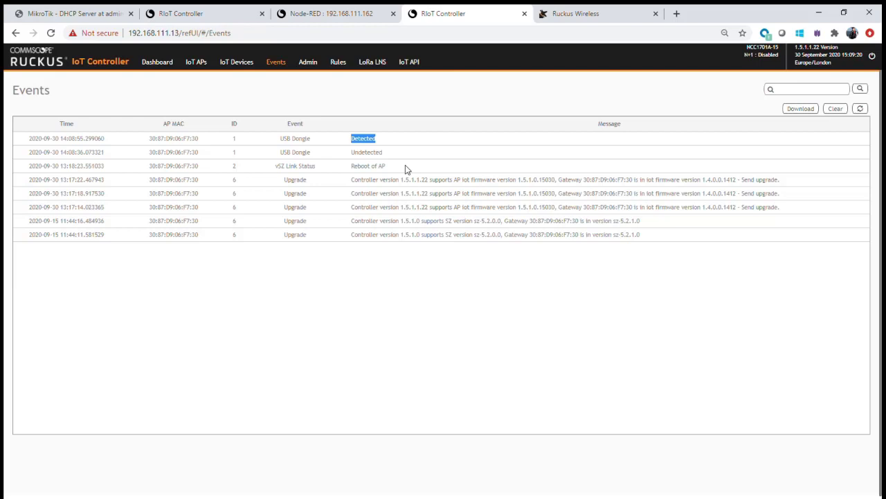
{"action": "left_click", "coordinate": [407, 304]}
{"action": "left_click", "coordinate": [860, 108]}
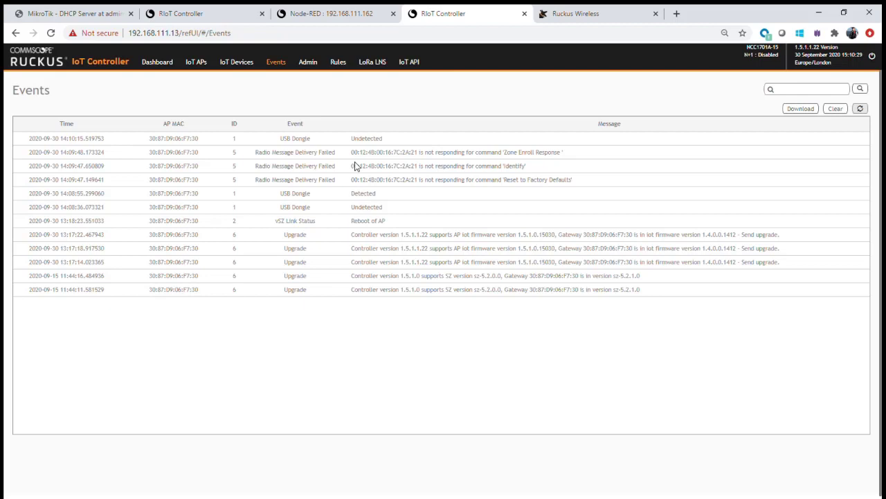
Step: Refresh the Events log repeatedly until the Dongle MAC Changed event, ID 4, appears
{"action": "left_click", "coordinate": [865, 113]}
{"action": "left_click", "coordinate": [867, 113]}
{"action": "left_click", "coordinate": [867, 113]}
{"action": "left_click", "coordinate": [866, 112]}
{"action": "left_click", "coordinate": [864, 112]}
{"action": "left_click", "coordinate": [861, 110]}
{"action": "left_click", "coordinate": [861, 110]}
{"action": "left_click", "coordinate": [863, 111]}
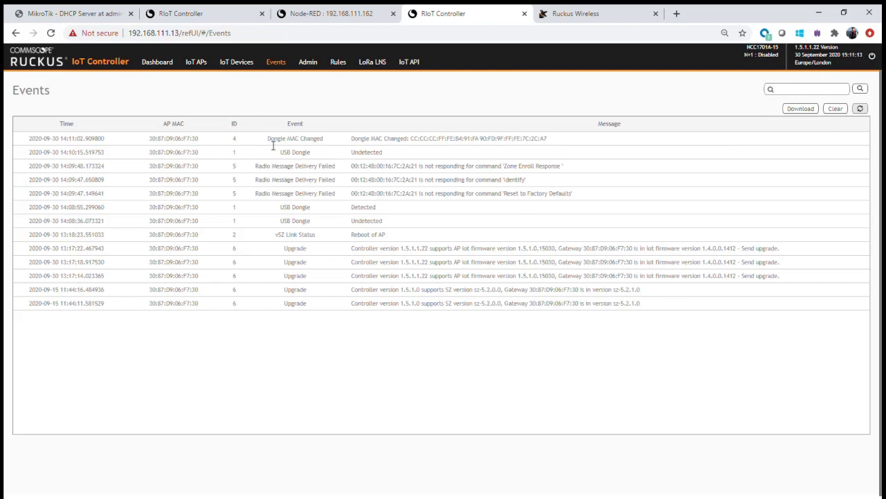
{"action": "left_click_drag", "start_coordinate": [268, 144], "coordinate": [327, 145]}
{"action": "left_click_drag", "start_coordinate": [548, 138], "coordinate": [411, 142]}
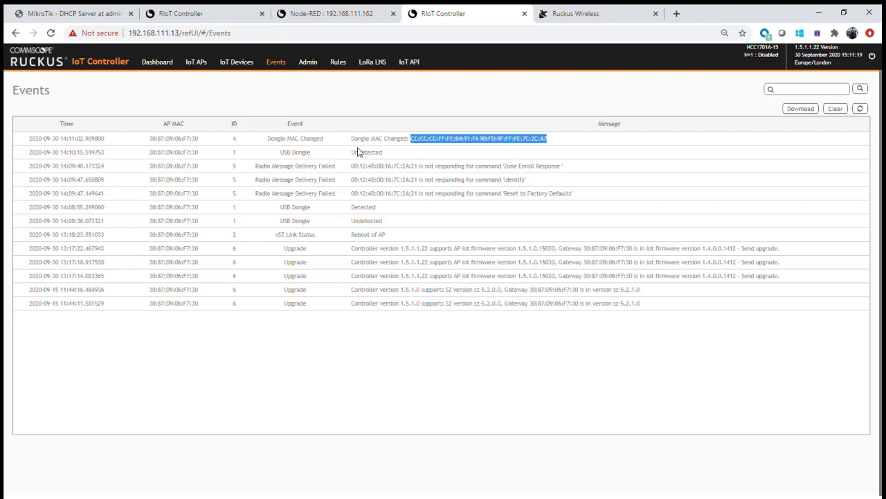
{"action": "left_click", "coordinate": [865, 110]}
{"action": "left_click", "coordinate": [862, 112]}
Step: Download the event list as events (1).log and open it in Notepad
{"action": "left_click", "coordinate": [859, 111]}
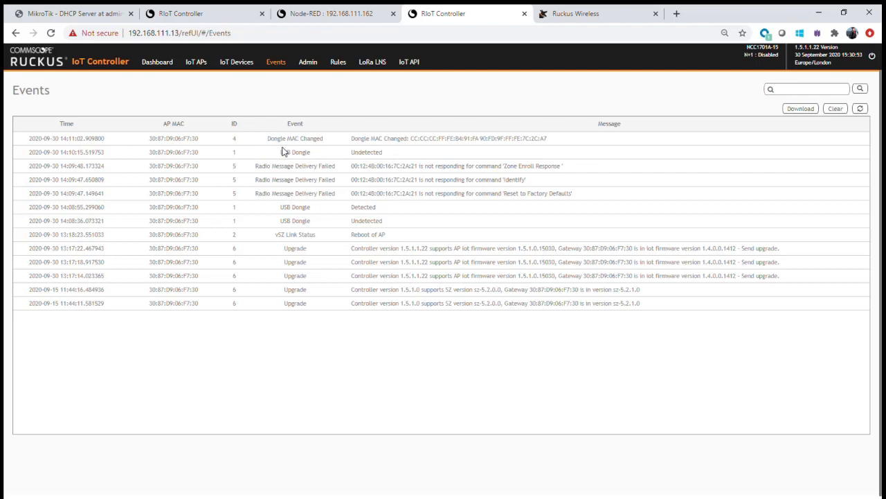
{"action": "left_click", "coordinate": [807, 111]}
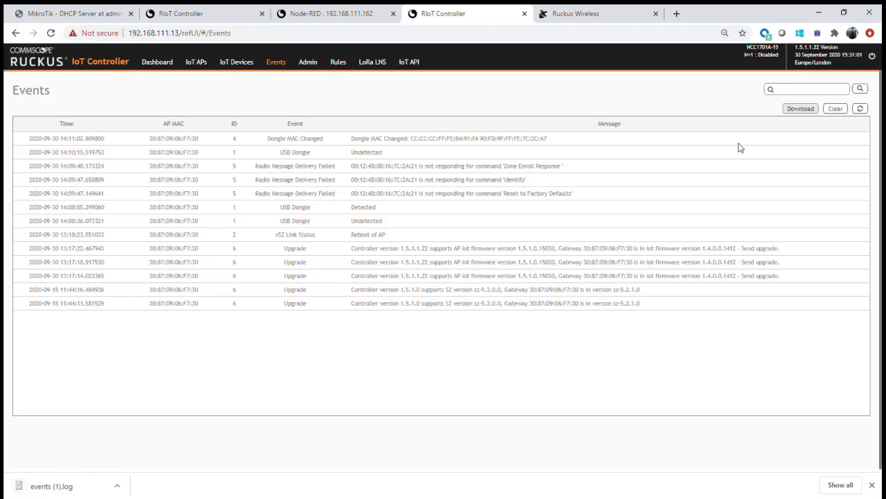
{"action": "left_click", "coordinate": [70, 492]}
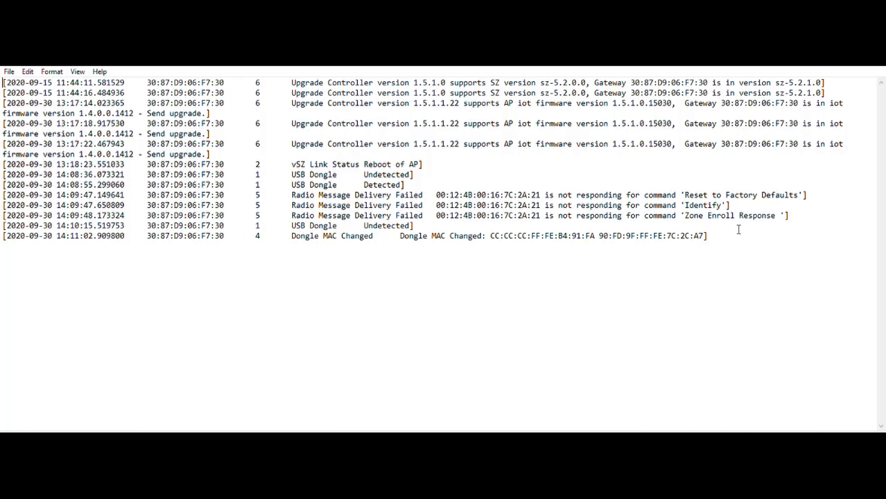
{"action": "left_click_drag", "start_coordinate": [733, 230], "coordinate": [3, 232]}
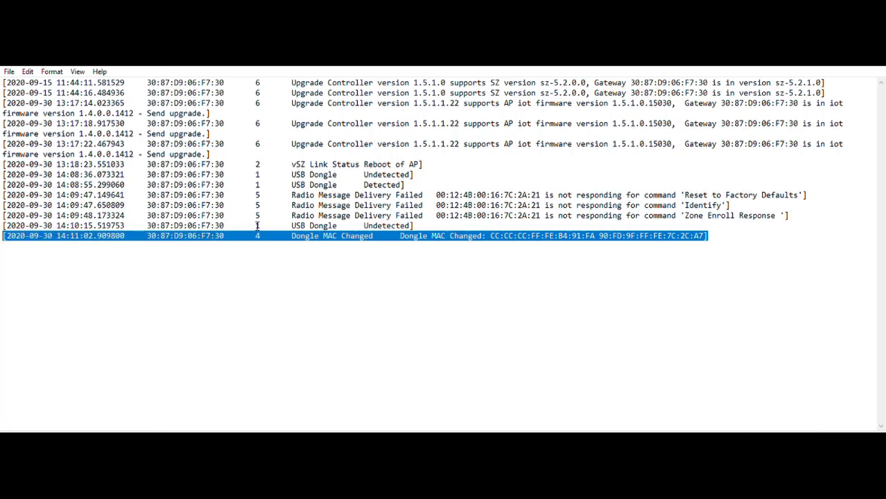
{"action": "left_click_drag", "start_coordinate": [386, 235], "coordinate": [292, 236]}
{"action": "left_click_drag", "start_coordinate": [705, 235], "coordinate": [495, 233]}
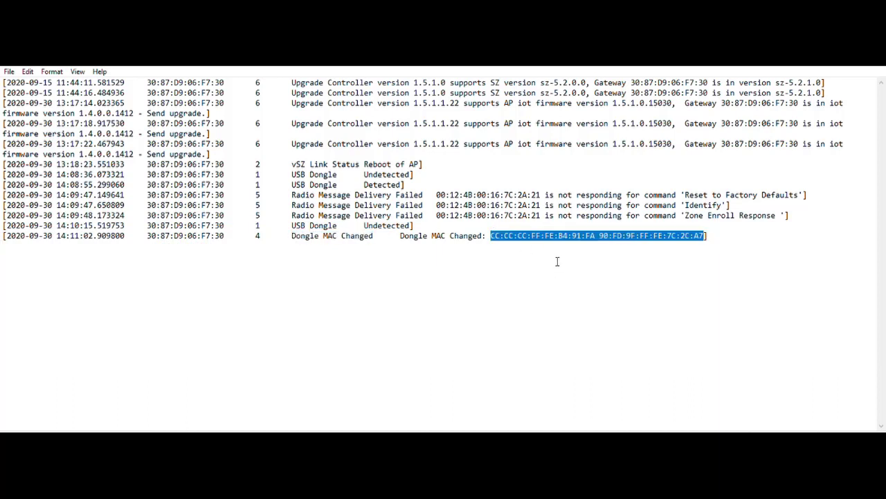